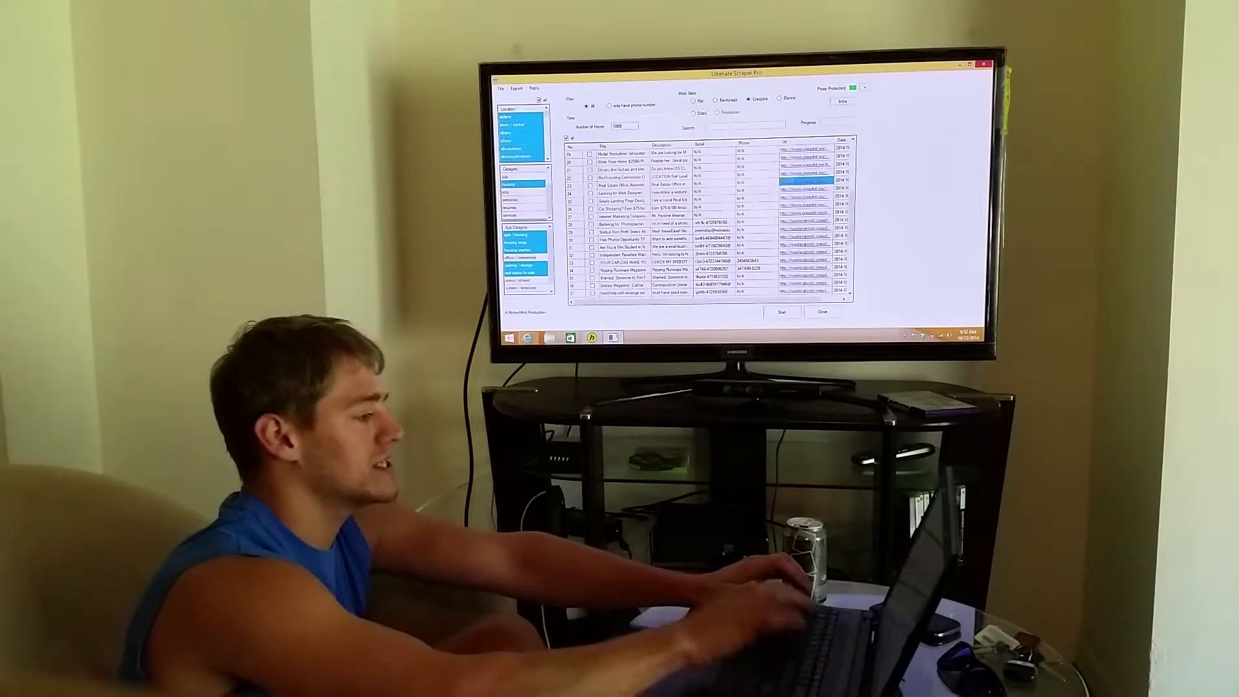
text(100)
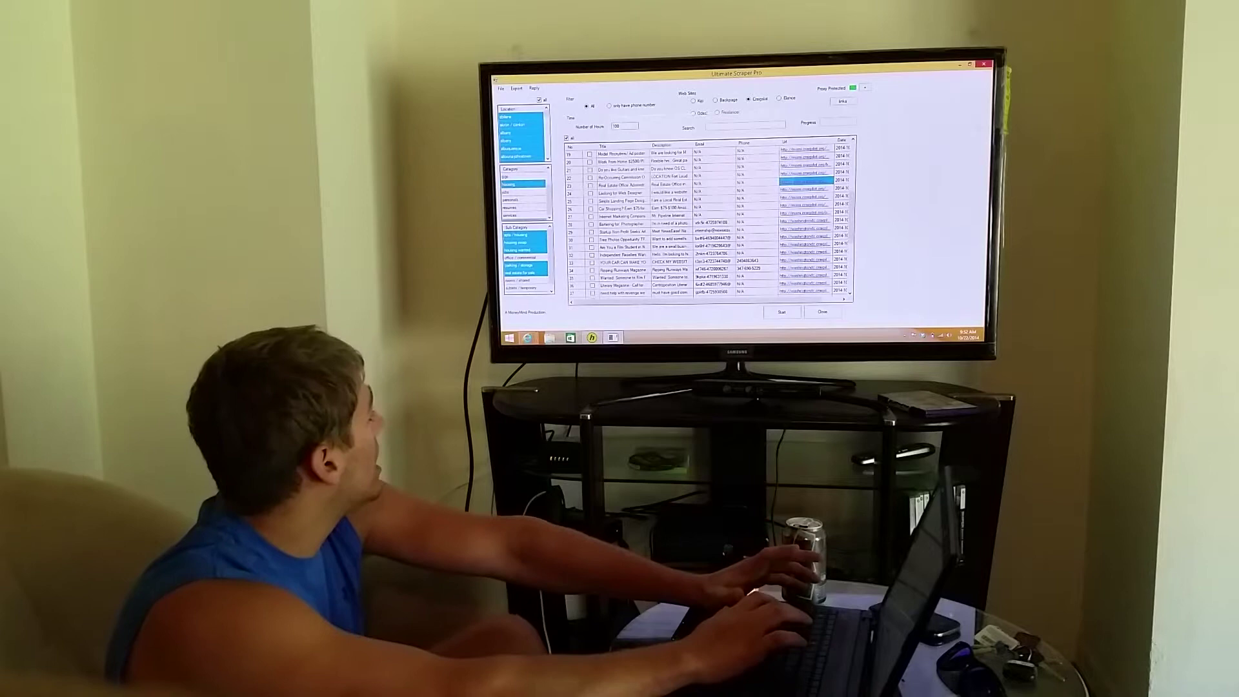